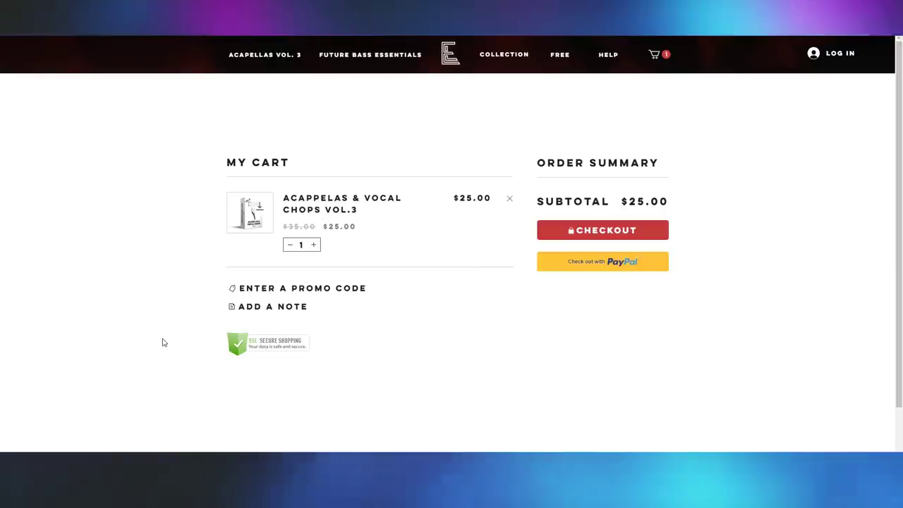
- Apply promo code NEW20 in the Elation Music store, cutting $5.00 off the subtotal
click(274, 289)
text(NEW20)
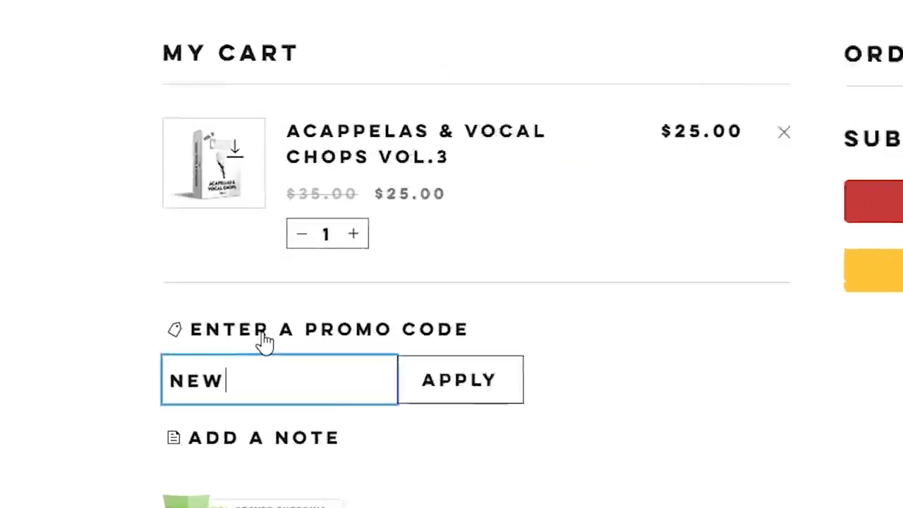
click(474, 395)
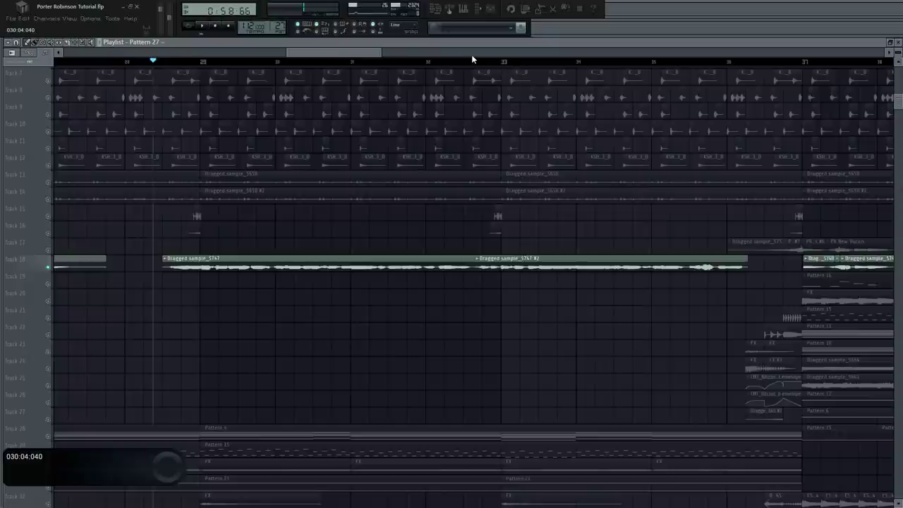
key(space)
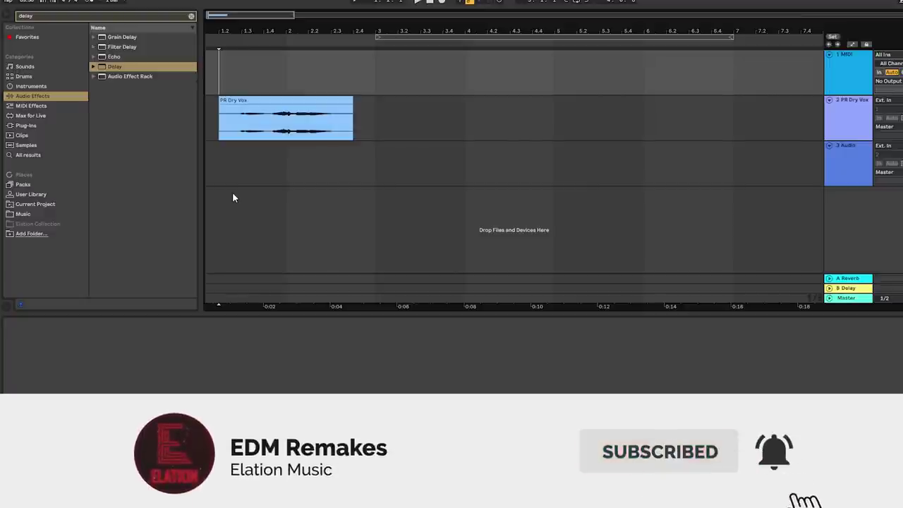
- Play the PR Dry Vox clip and bring up its list of warp modes
key(space)
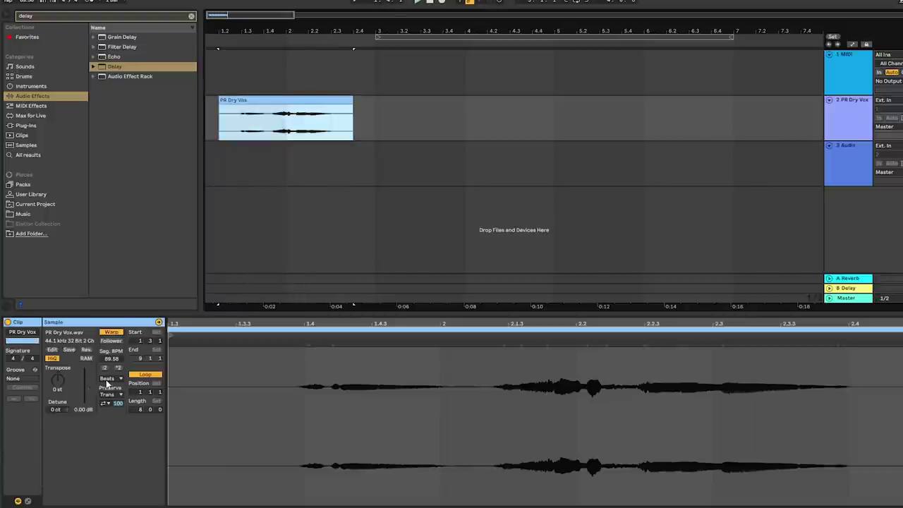
click(109, 379)
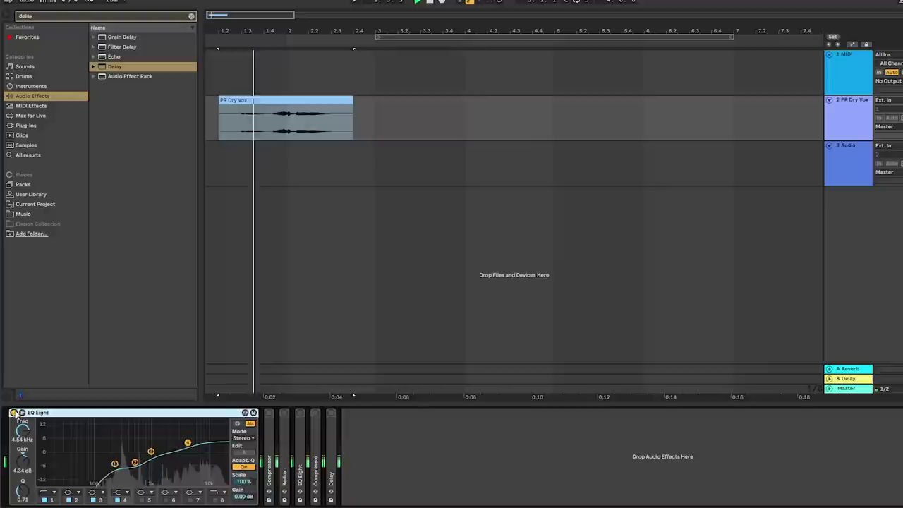
- Unfold the Compressor, Redux, second EQ Eight and final Compressor on the vocal track
double_click(269, 416)
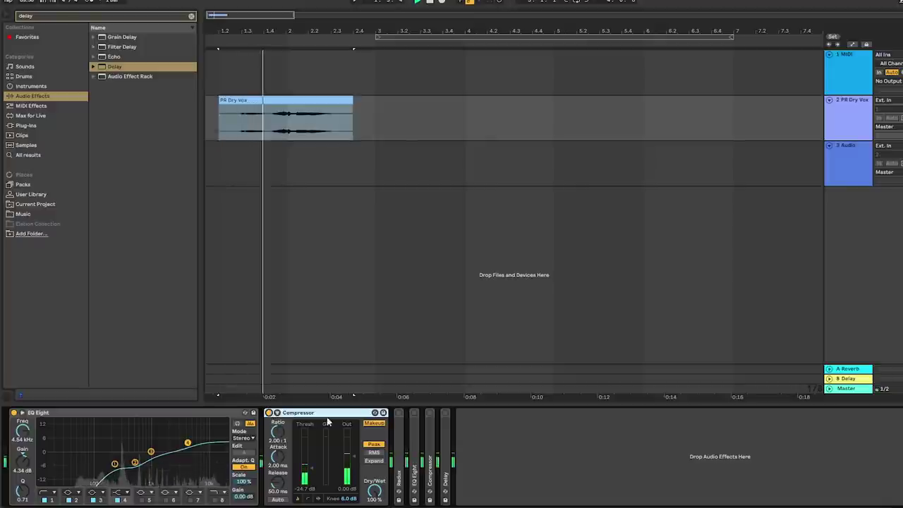
double_click(398, 416)
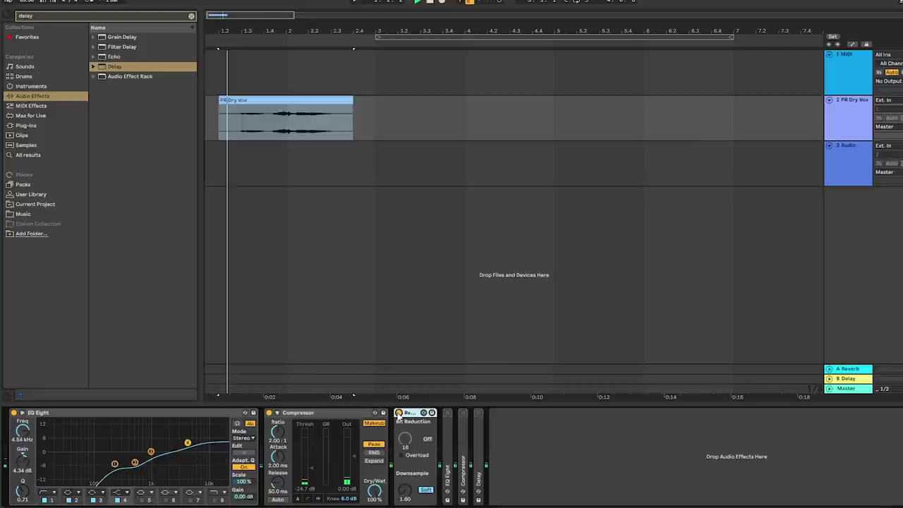
double_click(447, 435)
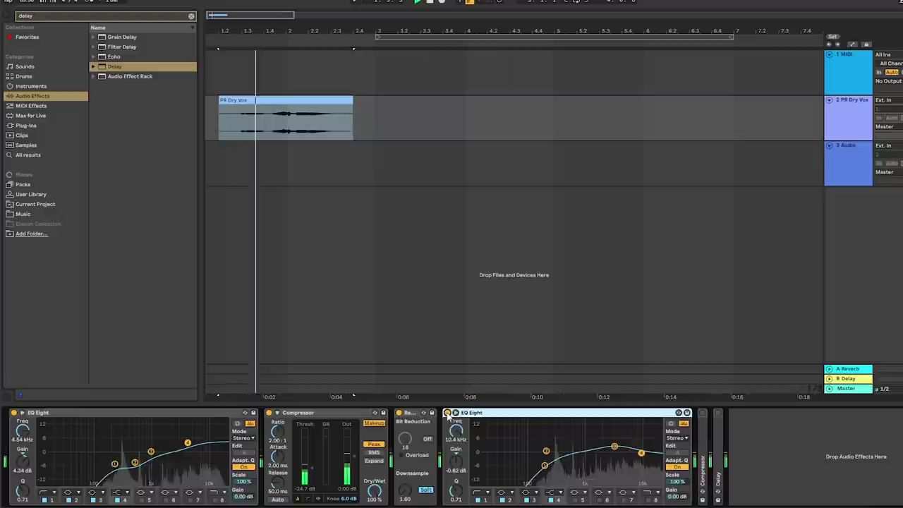
double_click(705, 453)
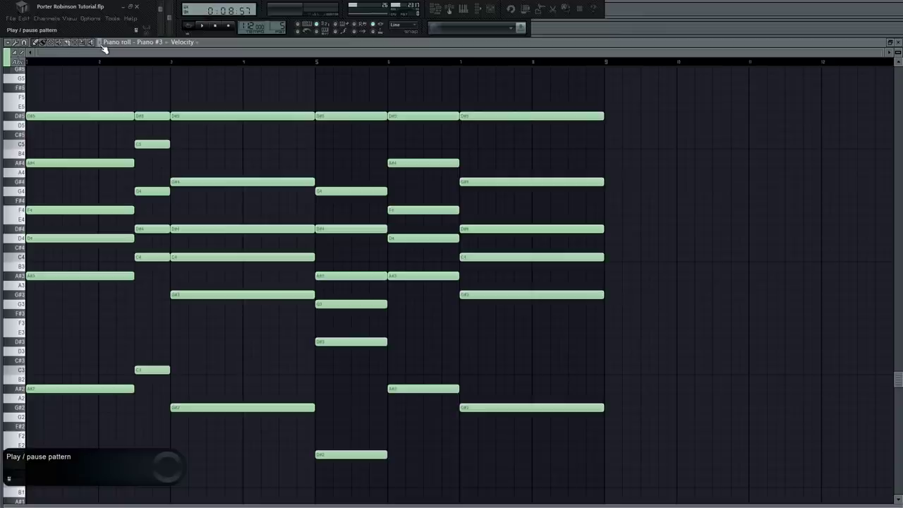
- Play the Piano #3 chord pattern, then play the Arp pattern from the start
key(space)
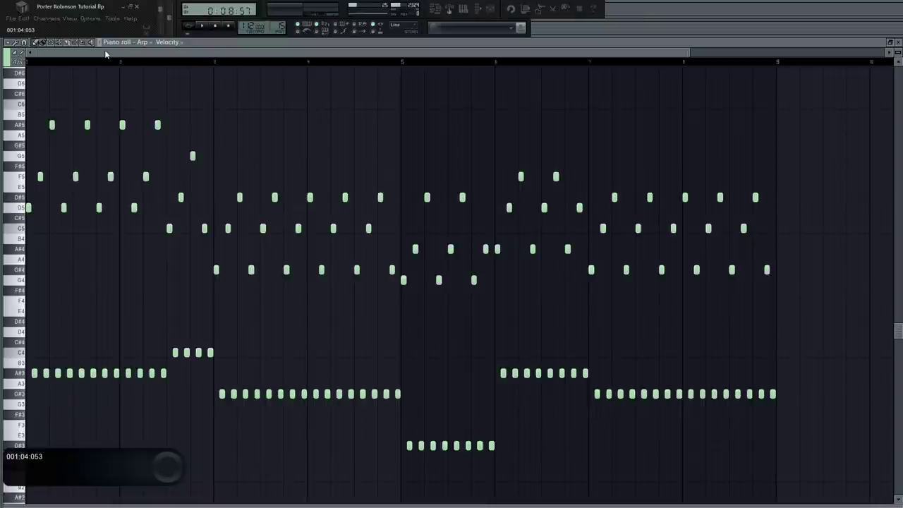
key(space)
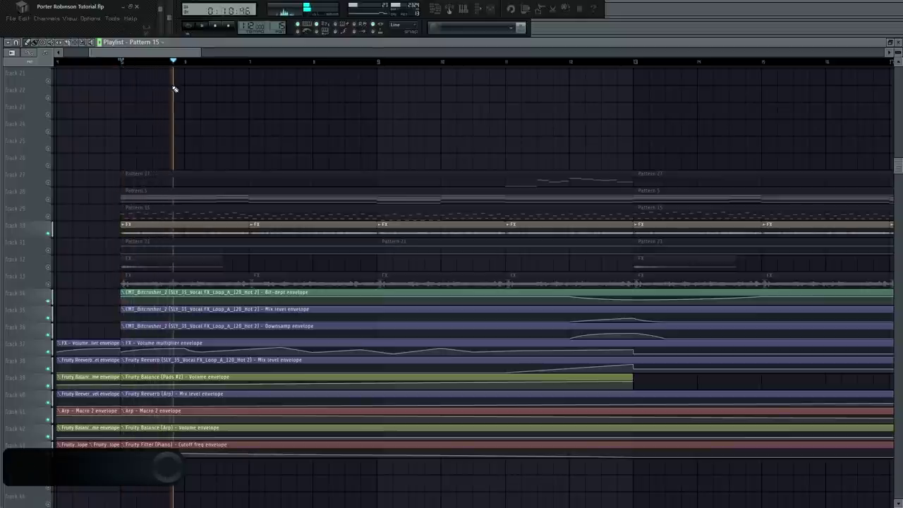
- Play and stop the playlist, scrolling down and back up to review the automation tracks
key(space)
scroll(90, 174, down, 5)
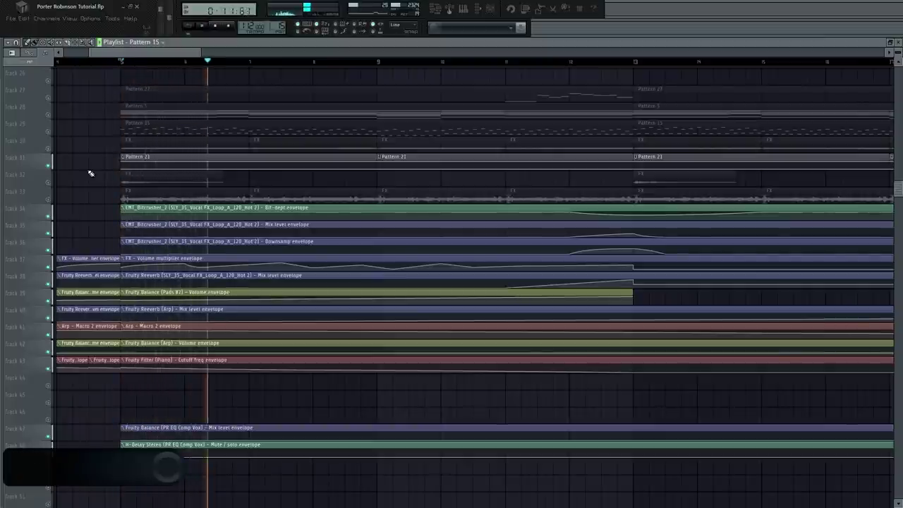
key(space)
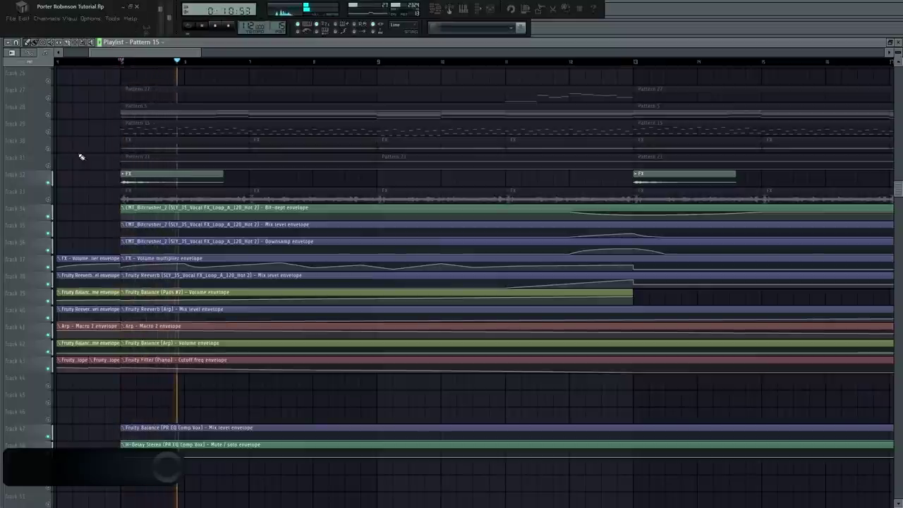
scroll(103, 185, up, 2)
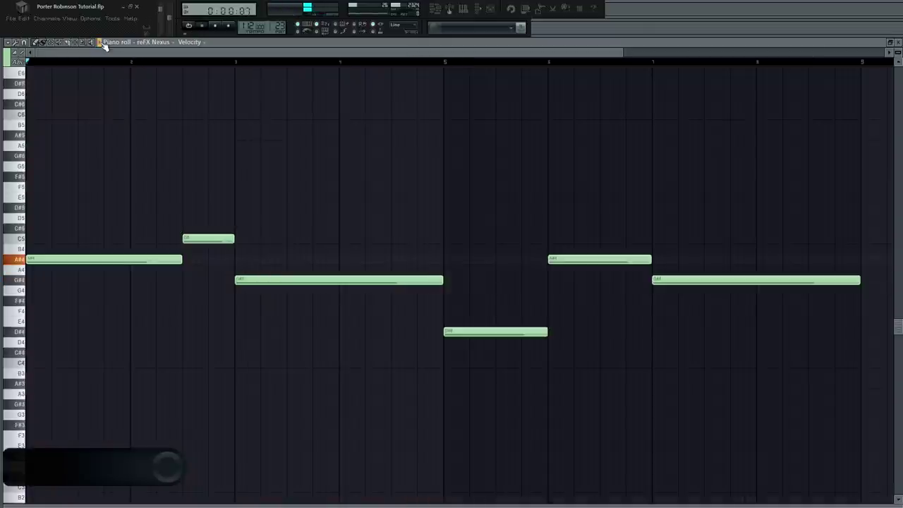
- Play the reFX Nexus melody, then play the Pad pattern's repeated D#5 notes
key(space)
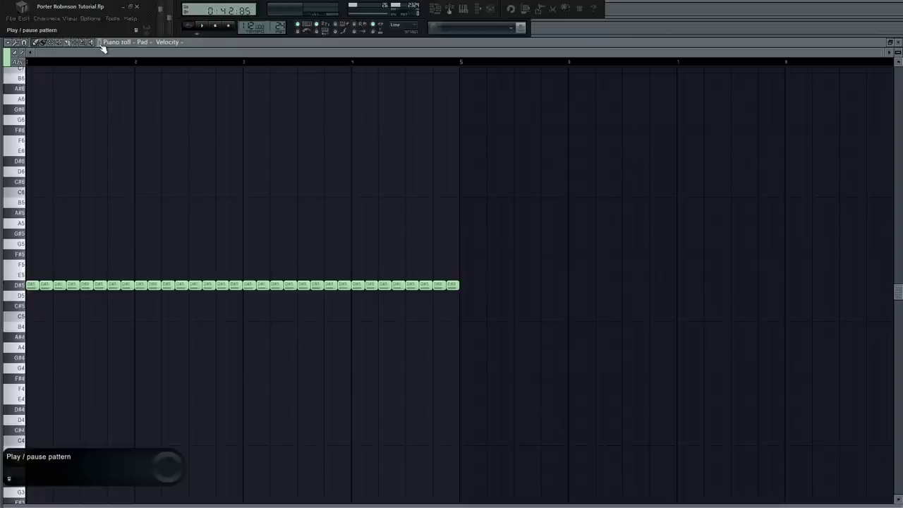
click(101, 42)
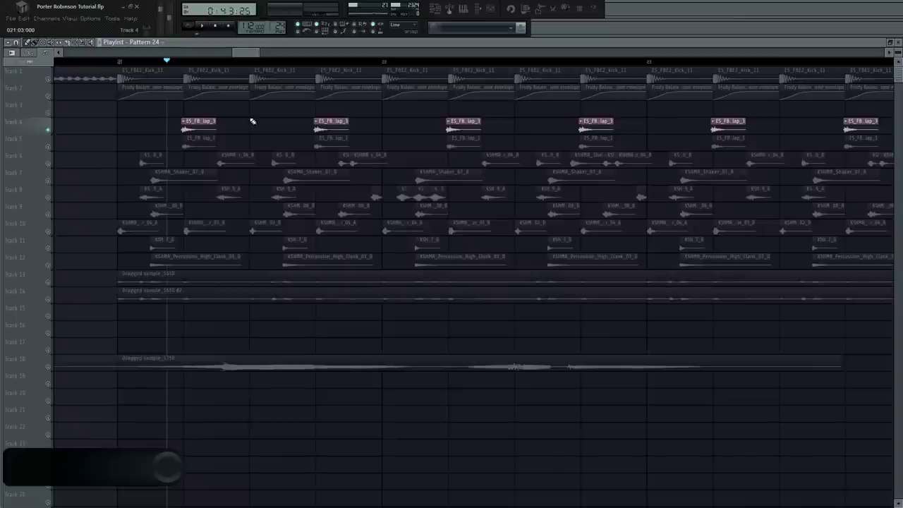
- Select the clip rows on tracks 5 and 6 and restart playback to hear the percussion
click(129, 148)
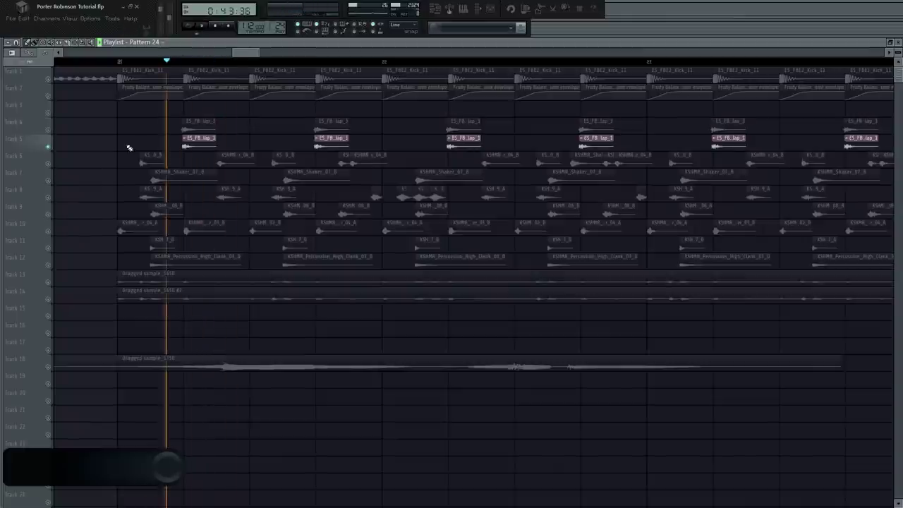
click(129, 150)
key(space)
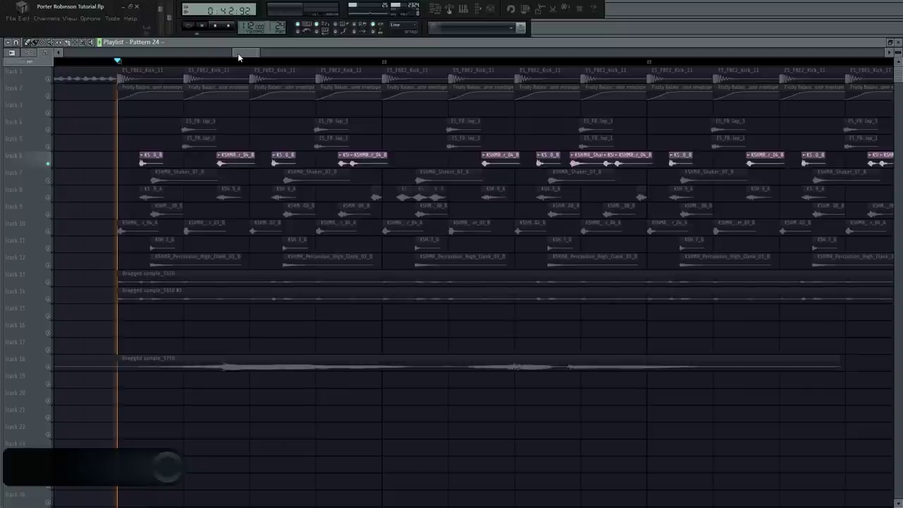
key(space)
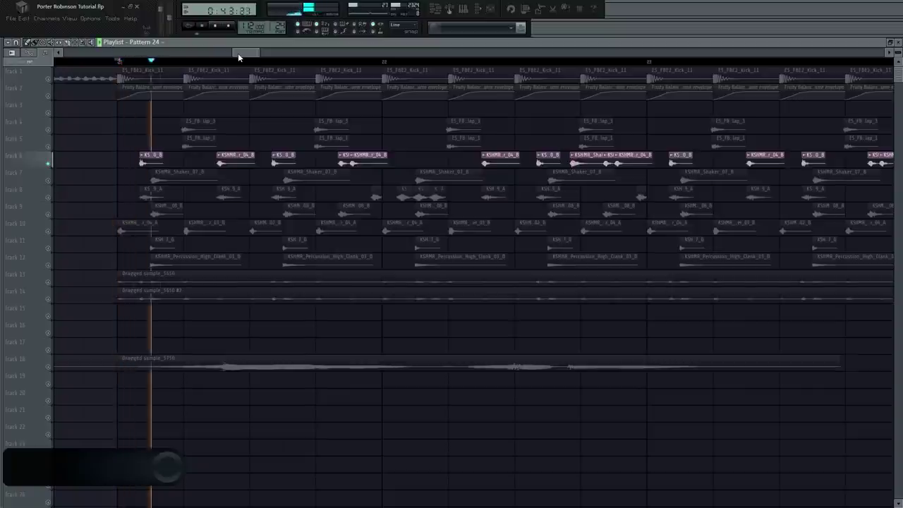
- Unmute the shaker and percussion tracks 7–10 and 12, plus dragged samples on 13–14
click(49, 176)
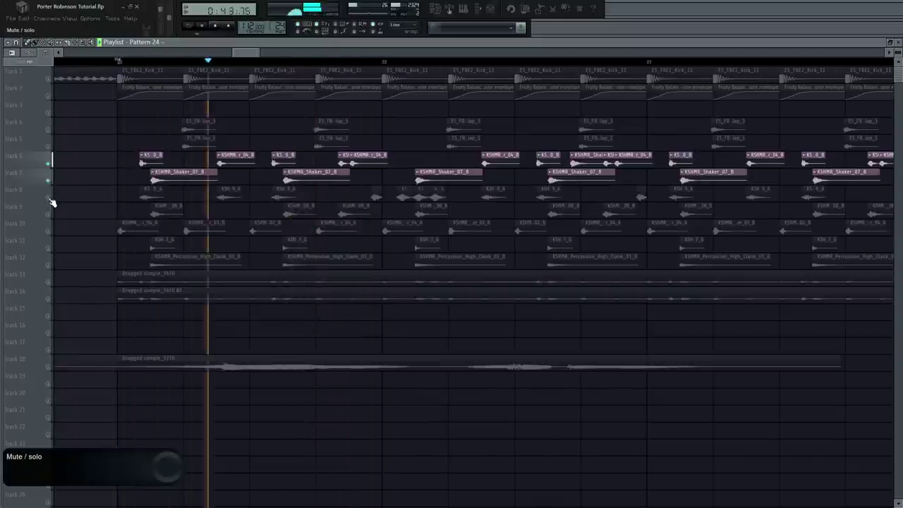
drag(50, 198, 49, 232)
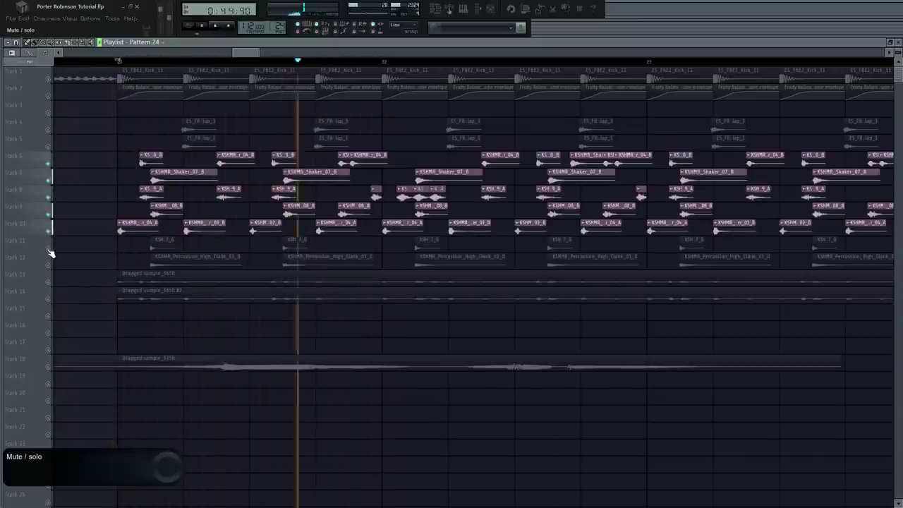
click(49, 267)
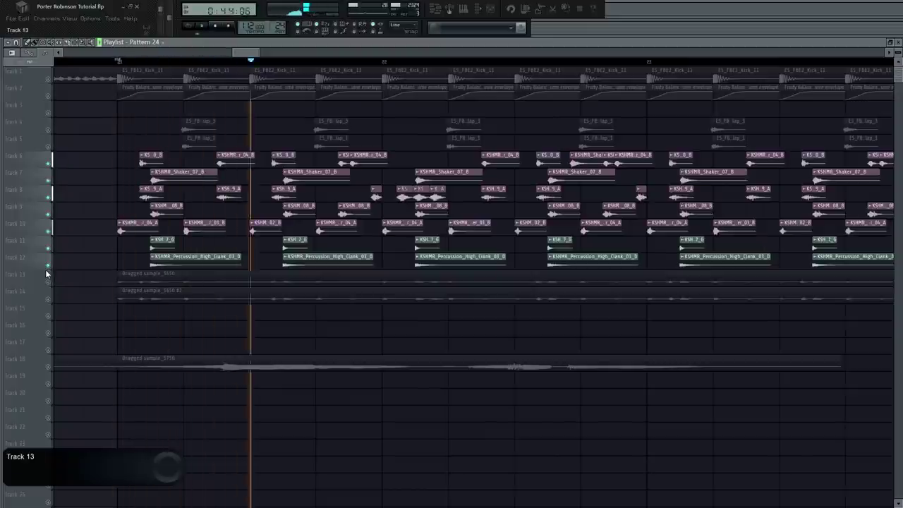
key(space)
drag(48, 282, 50, 301)
key(space)
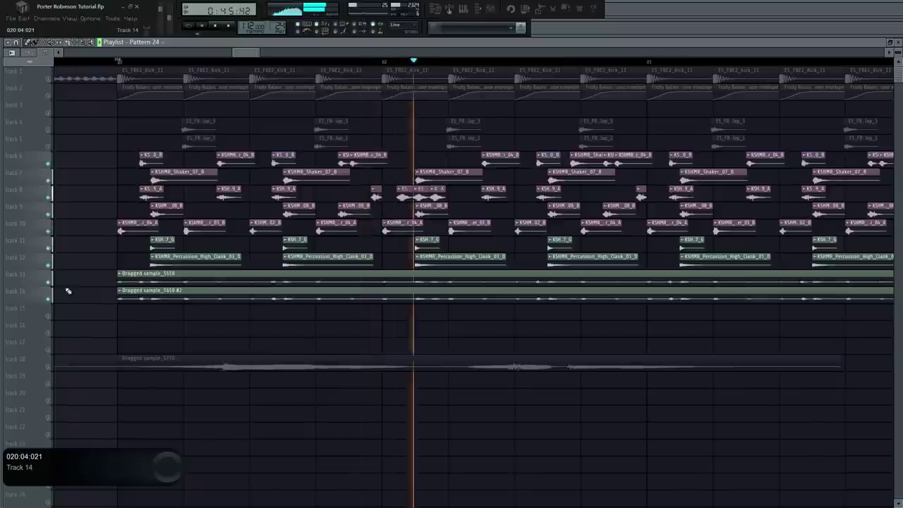
- Unmute kick and clap tracks 1–5 and play all the drums together from the start
drag(48, 79, 48, 146)
key(space)
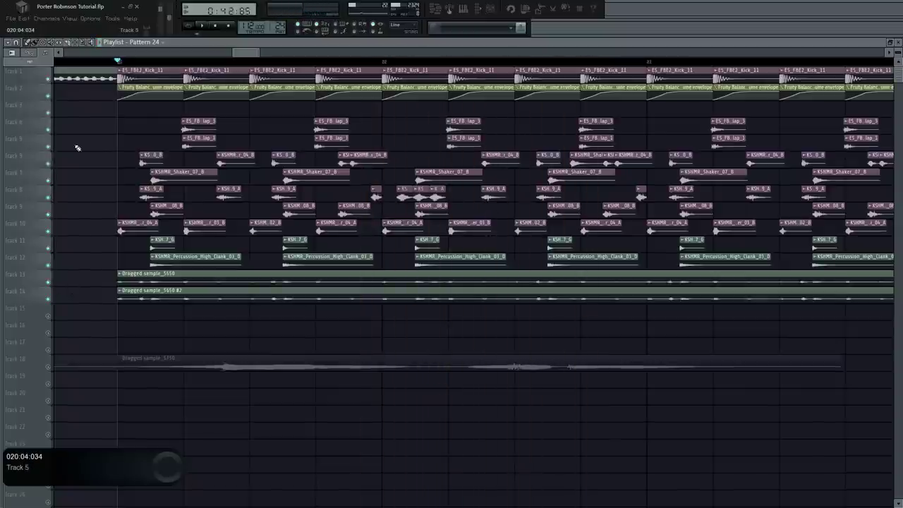
key(space)
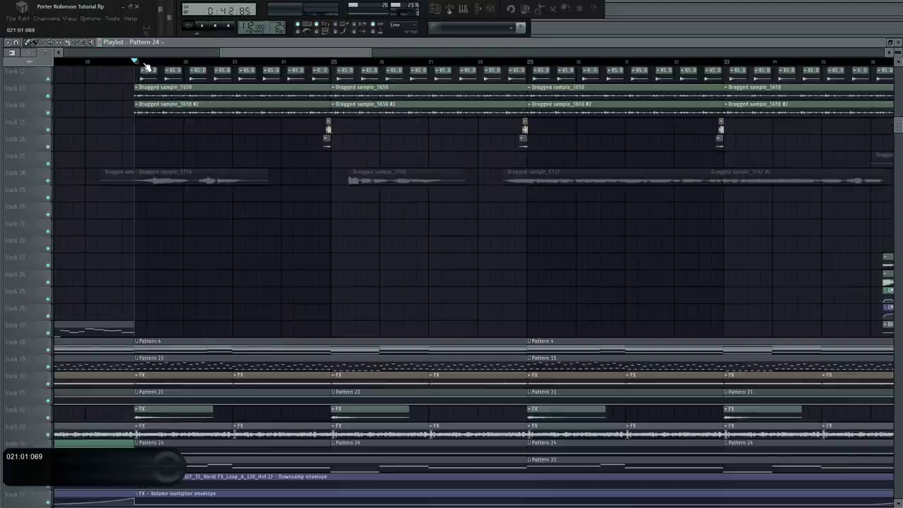
scroll(144, 65, down, 1)
key(space)
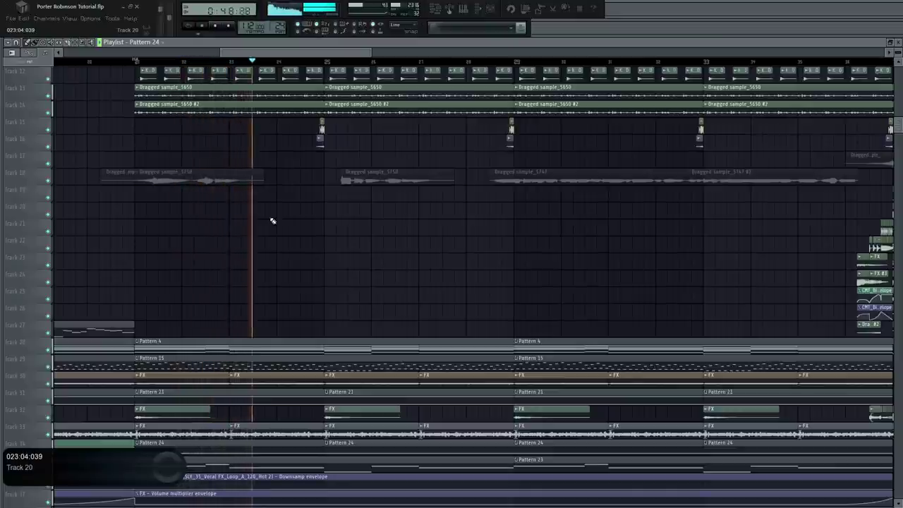
scroll(272, 221, down, 7)
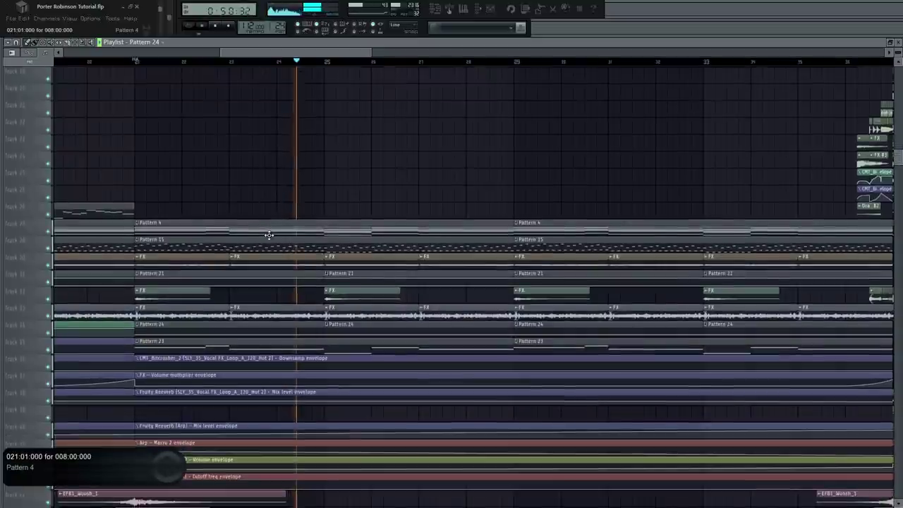
scroll(386, 65, up, 4)
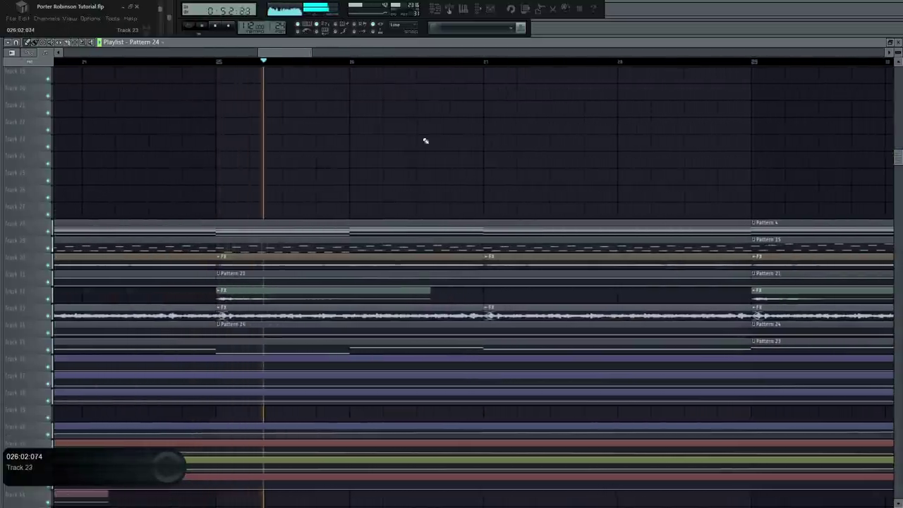
scroll(423, 139, up, 9)
scroll(434, 152, up, 9)
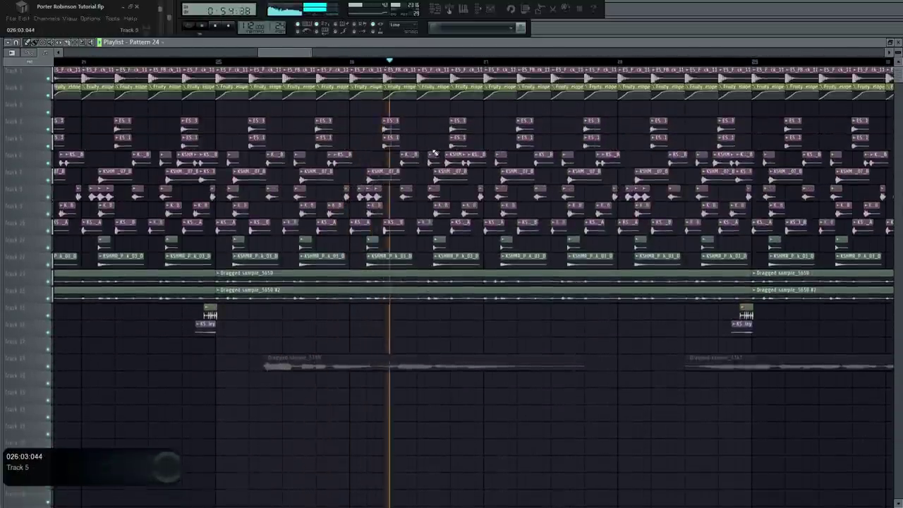
drag(272, 53, 307, 68)
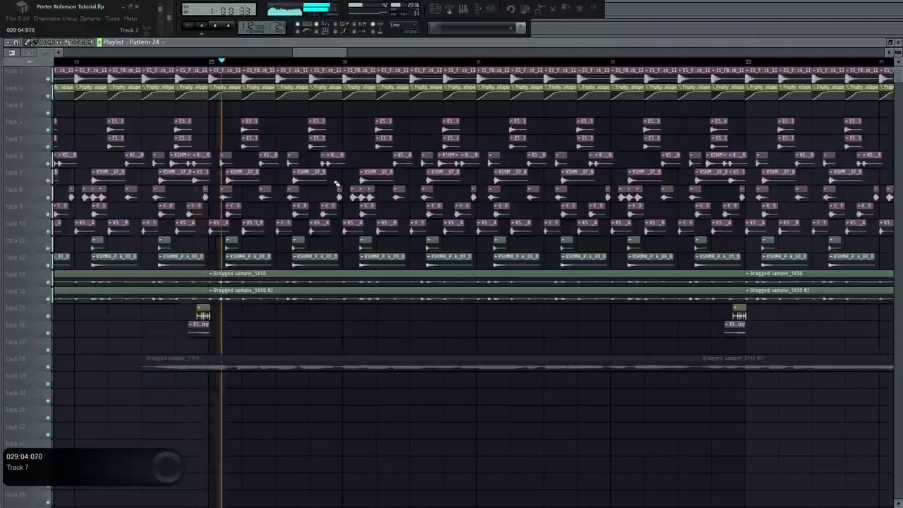
scroll(339, 201, down, 5)
scroll(339, 200, down, 5)
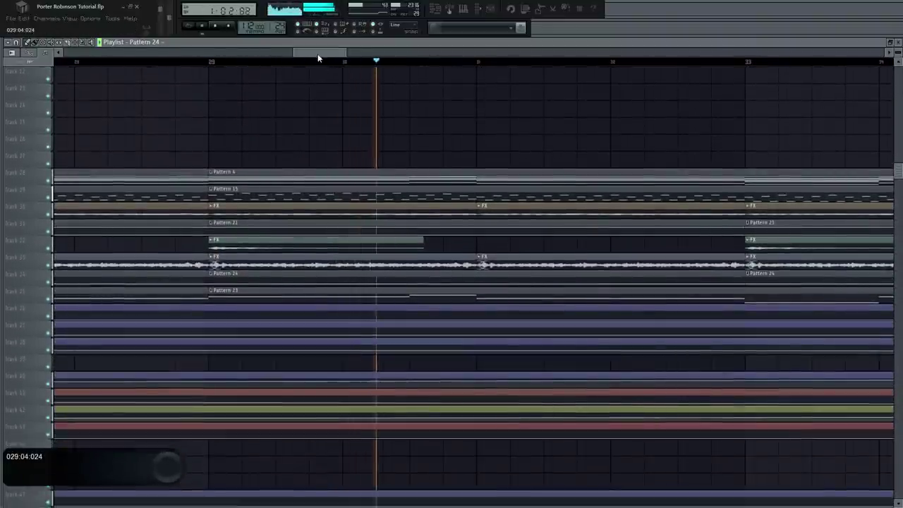
drag(318, 55, 368, 90)
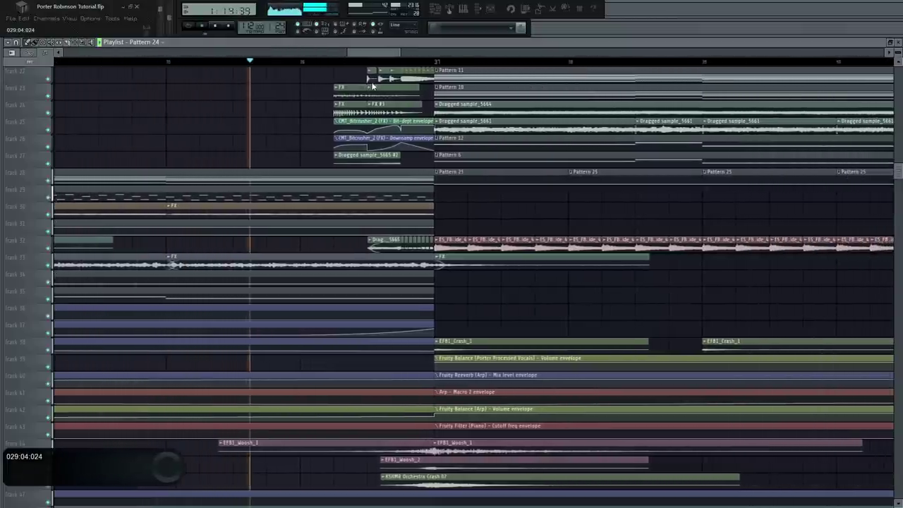
scroll(364, 102, up, 3)
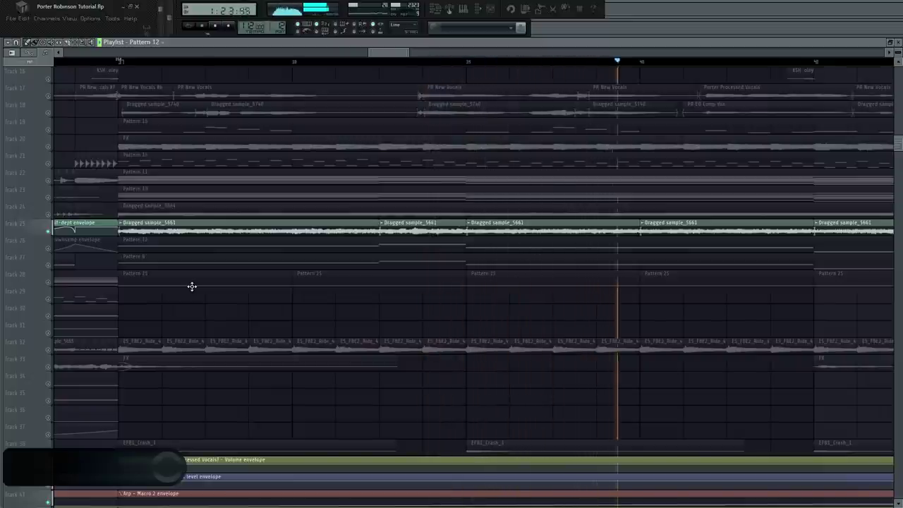
- Stop the arrangement playback
key(space)
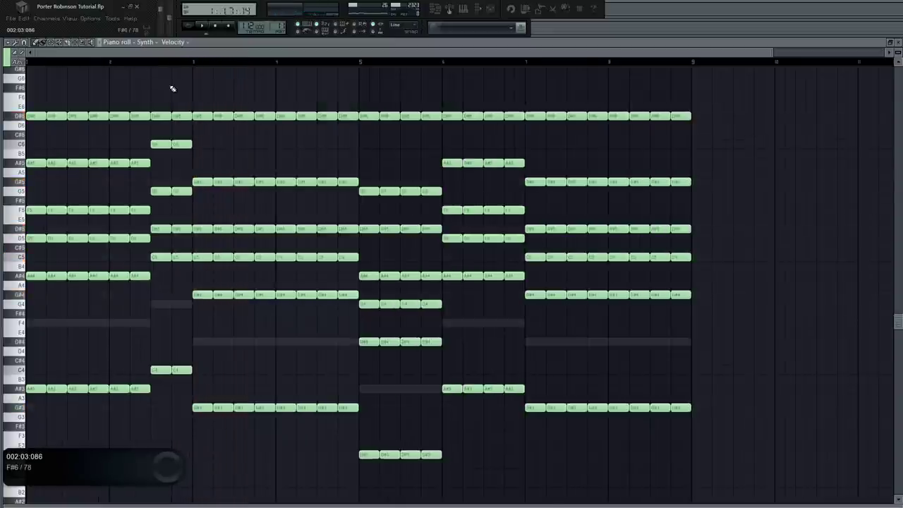
- Play the chopped Synth chords to audition the short repeated notes
key(space)
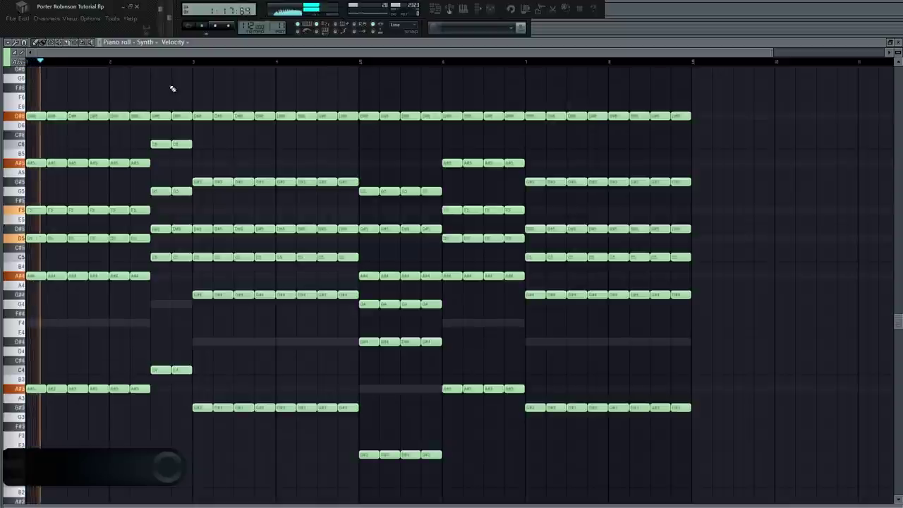